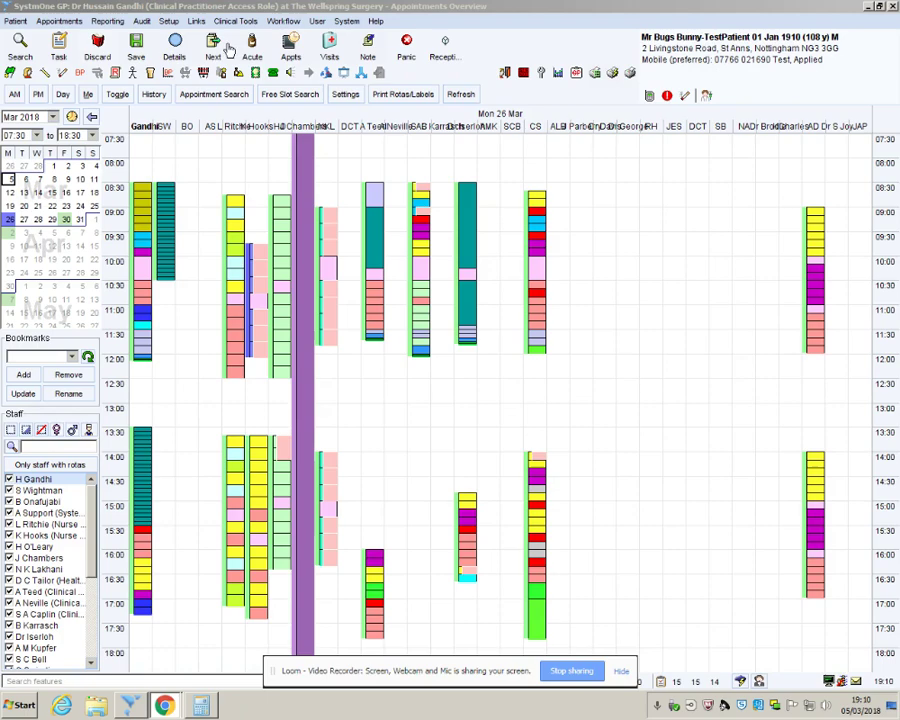
Review the dose and quantity presets for Sumatriptan 50mg tablets in a new acute medication entry, and cancel the entry.
click(251, 50)
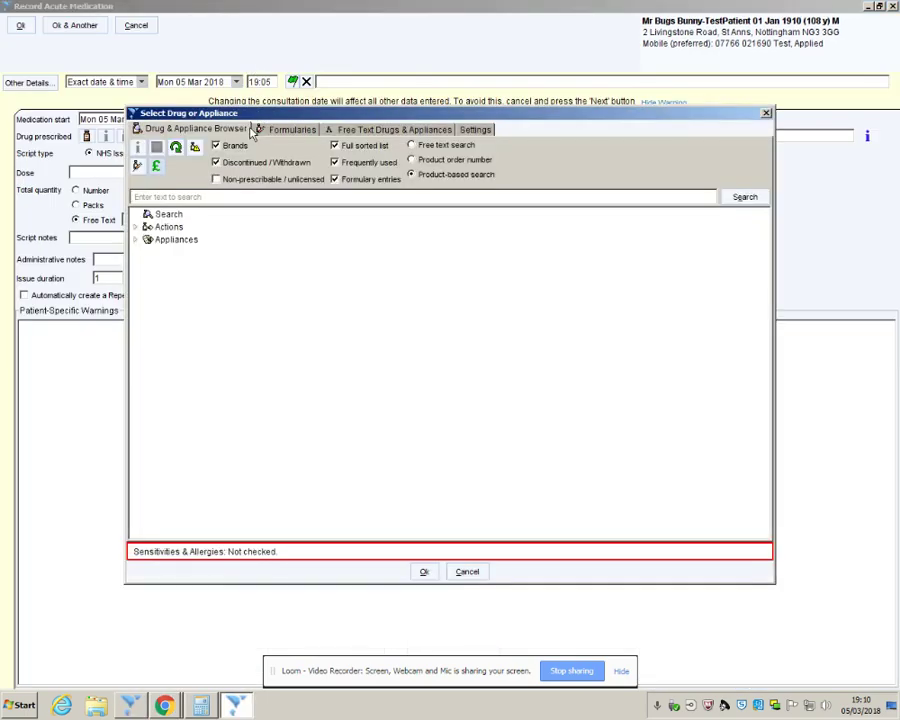
click(331, 196)
text(sumatr)
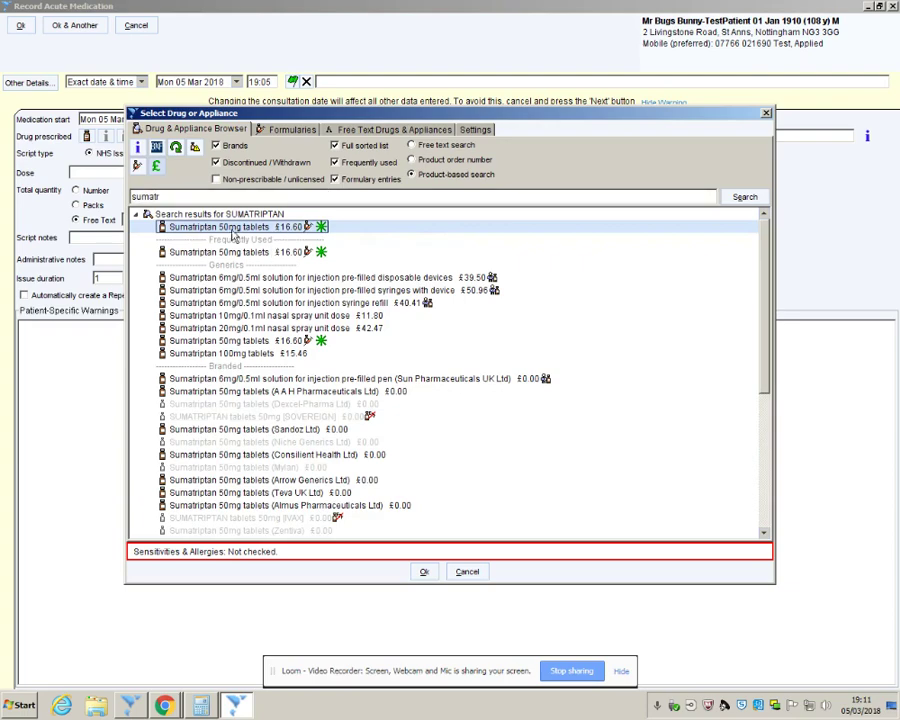
mouse_move(256, 237)
click(421, 574)
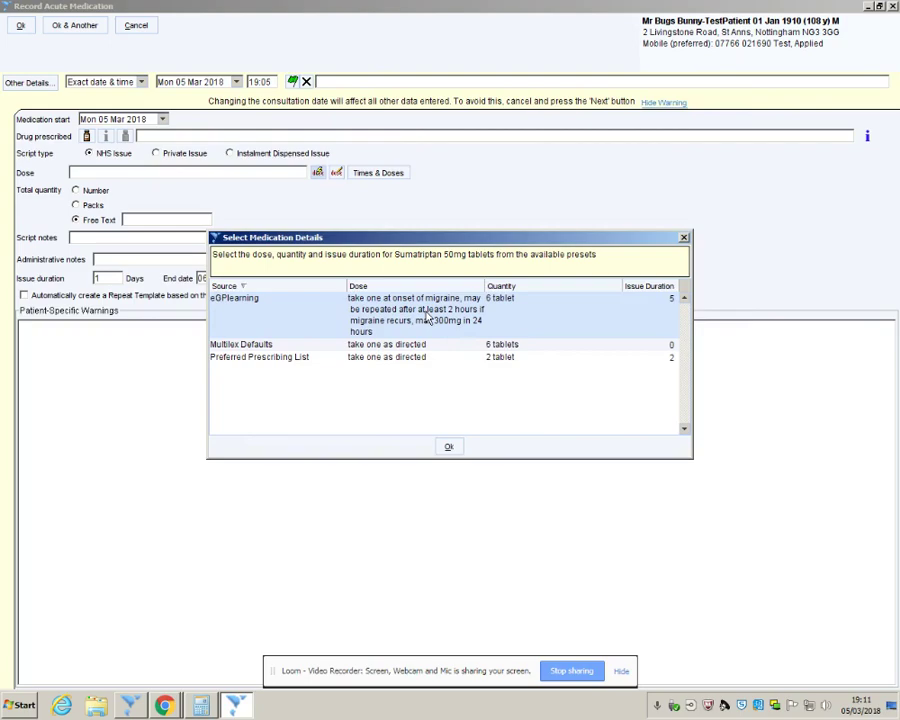
click(450, 448)
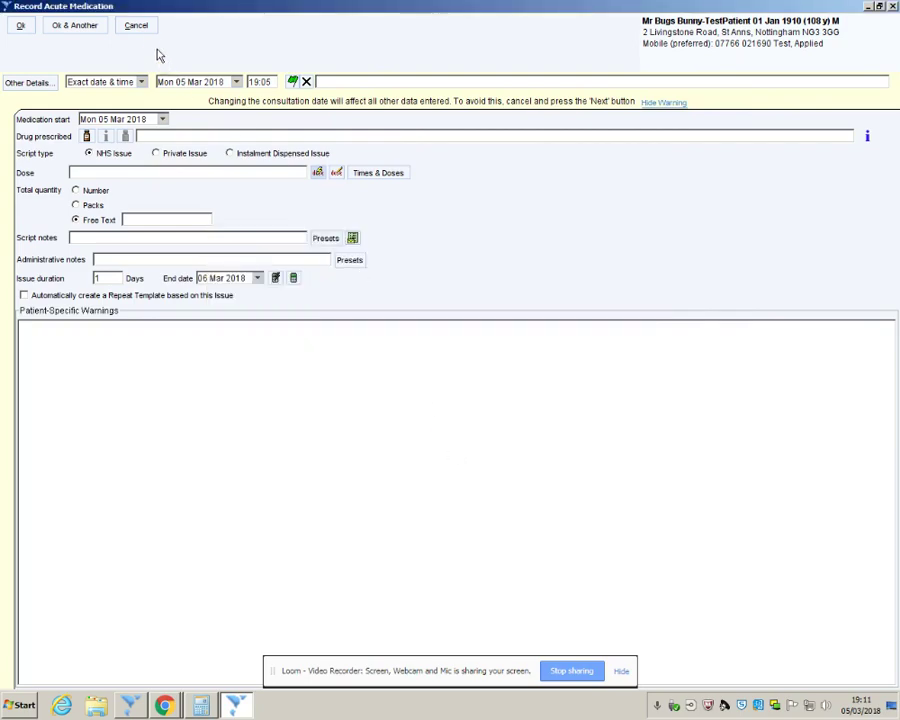
click(136, 25)
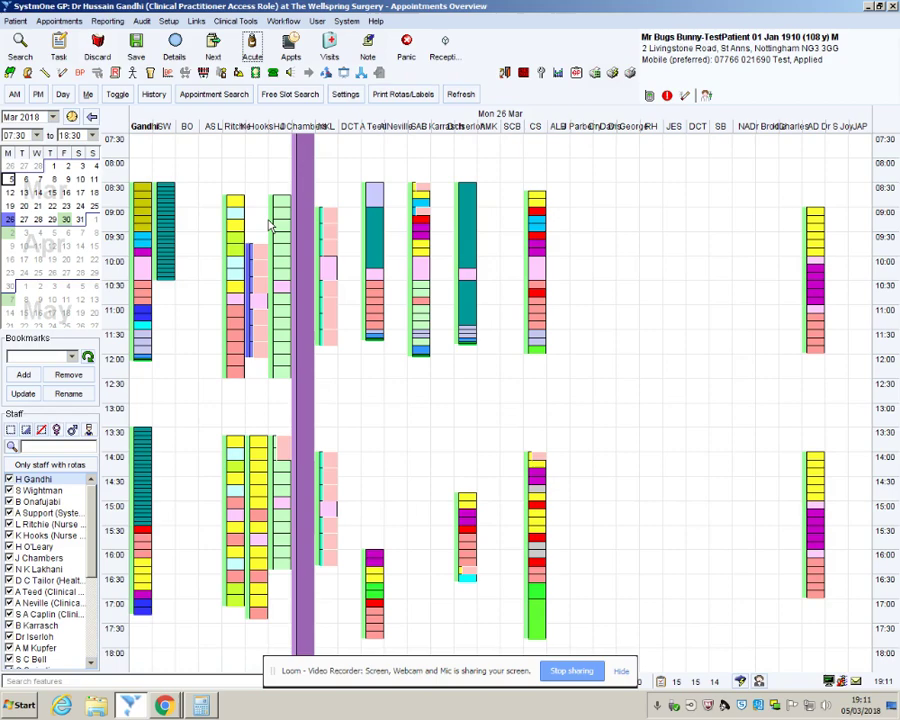
Search the launcher for f12, view the favourites option for F12 Data Templates, and close the launcher.
key(F12)
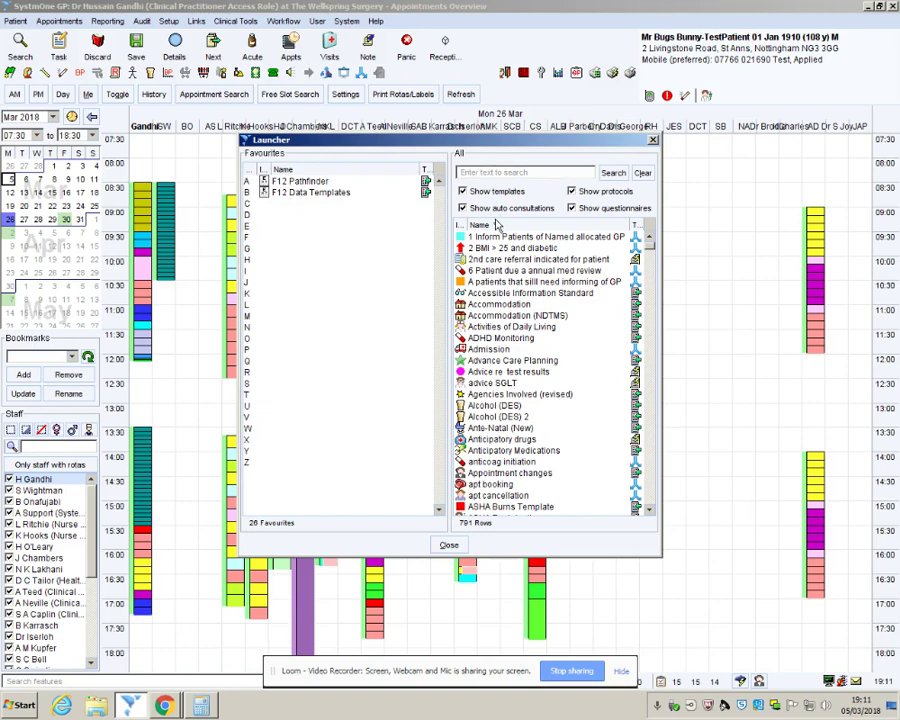
text(f12)
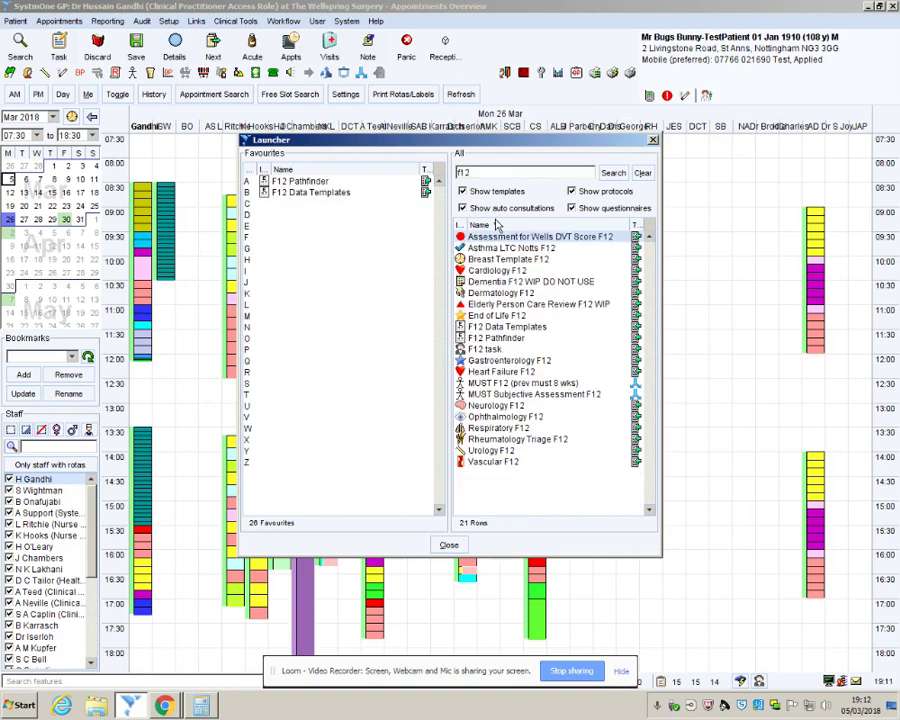
right_click(495, 329)
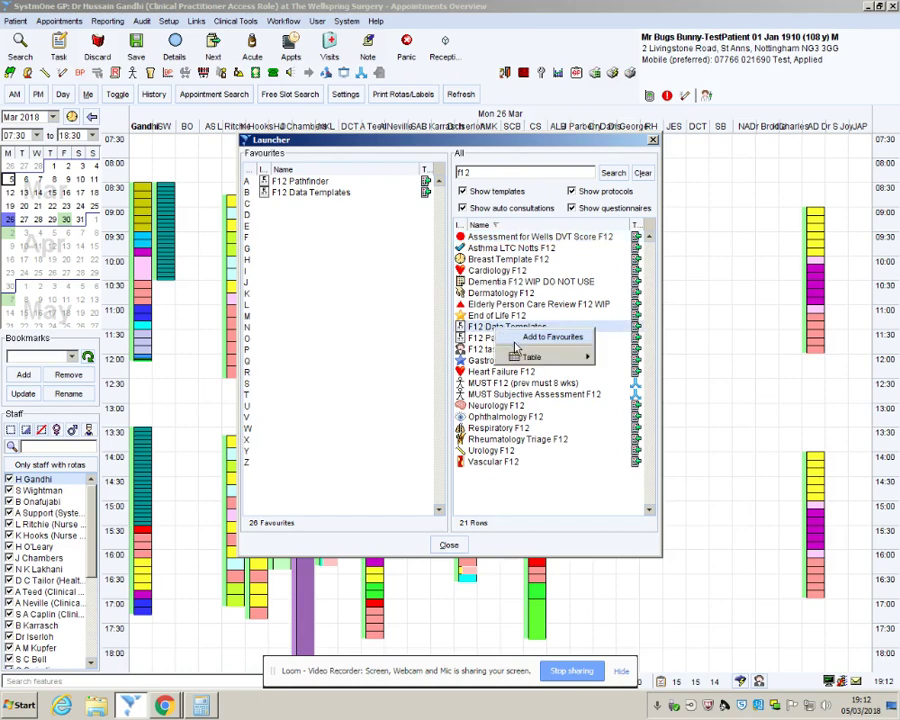
click(481, 340)
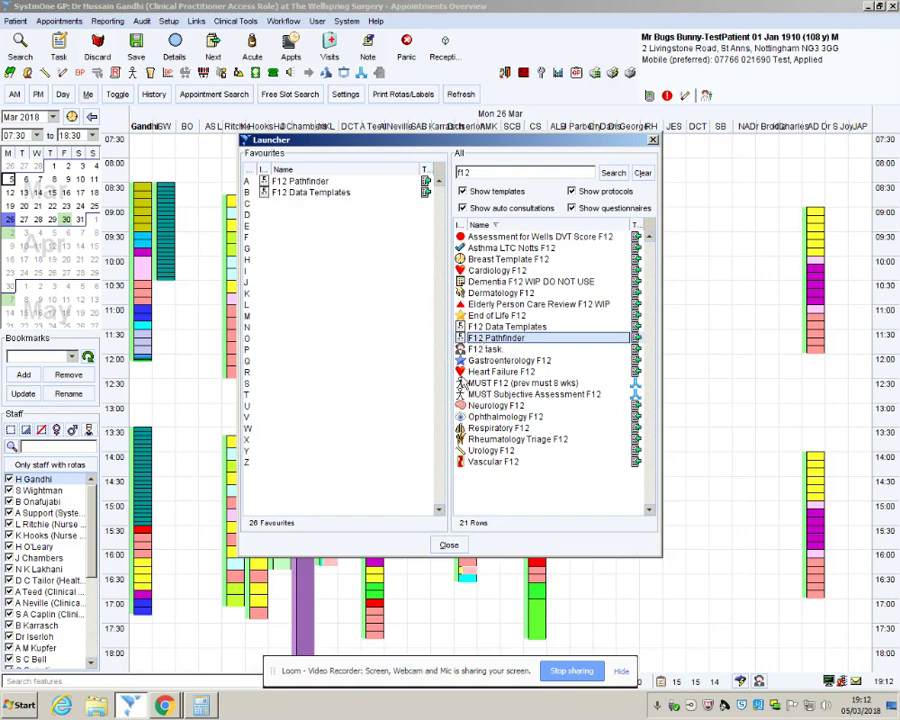
click(449, 545)
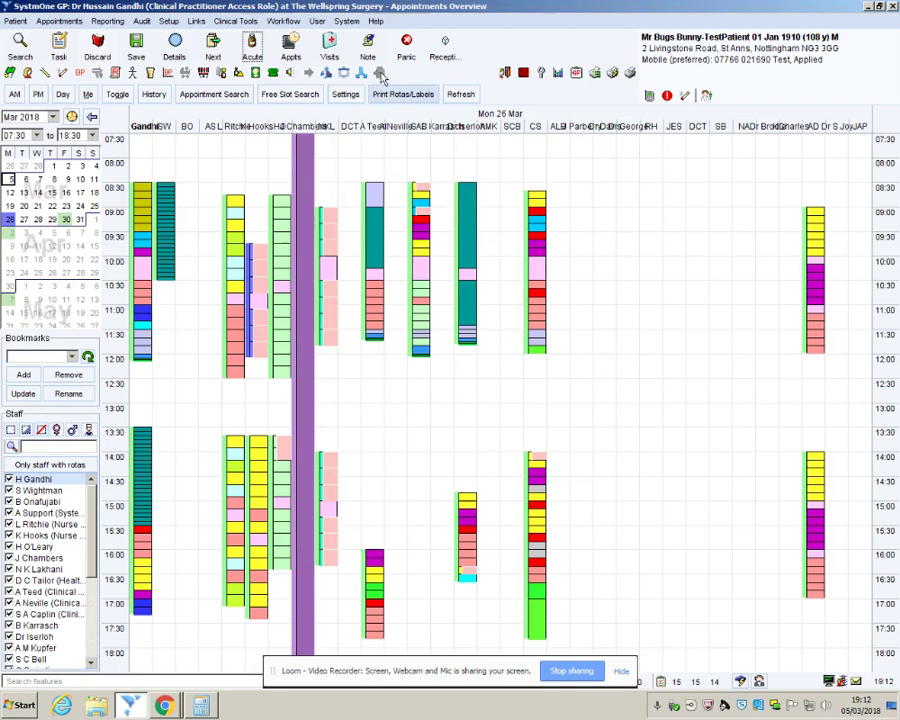
Launch the F12 Pathfinder template from the launcher favourites and open its Mental Health specialty template.
mouse_move(645, 64)
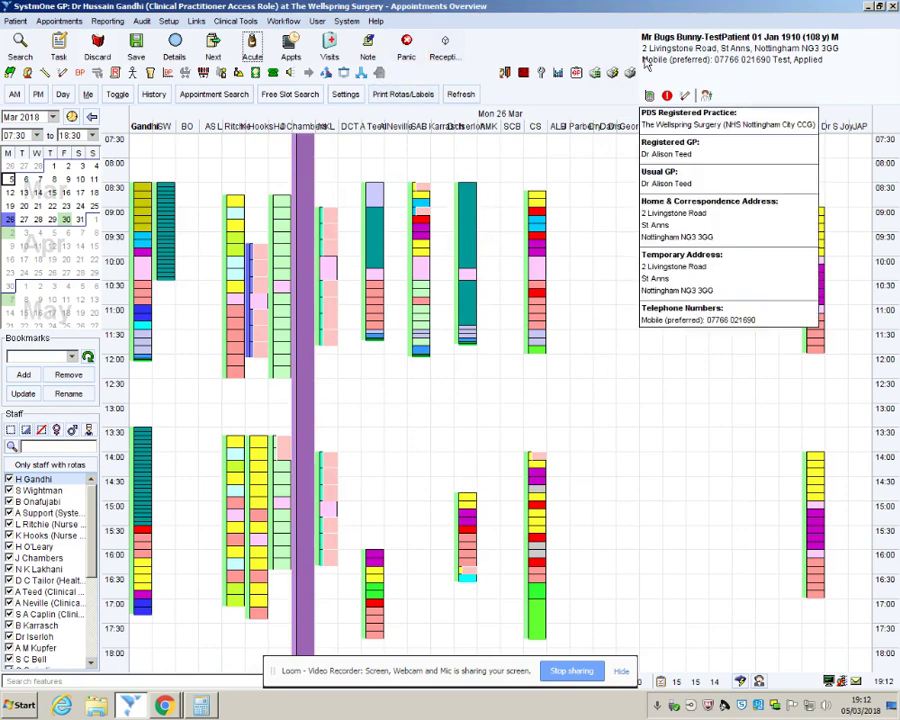
key(F12)
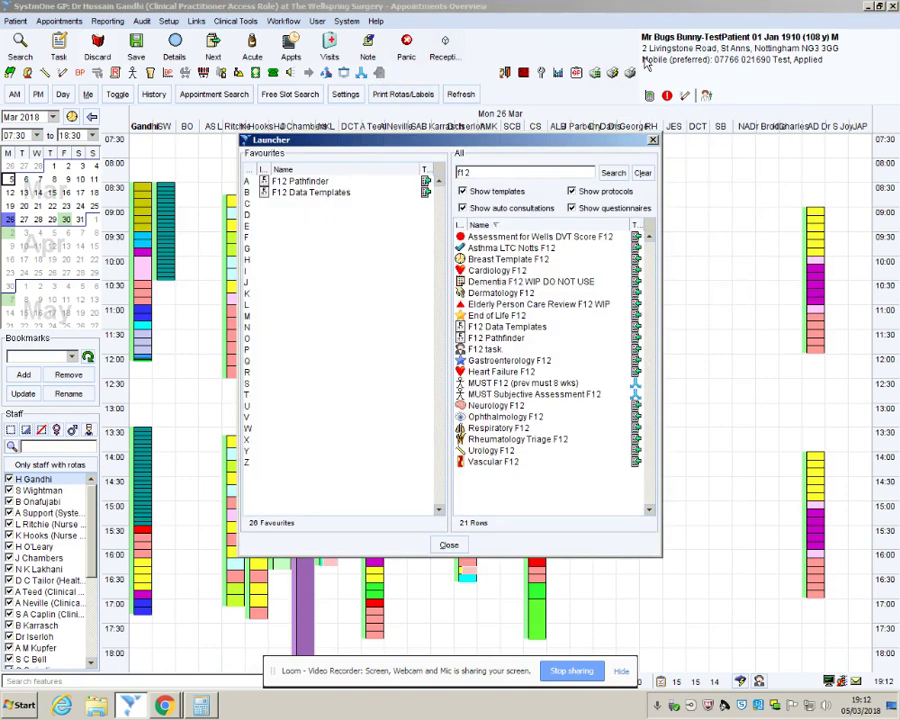
key(a)
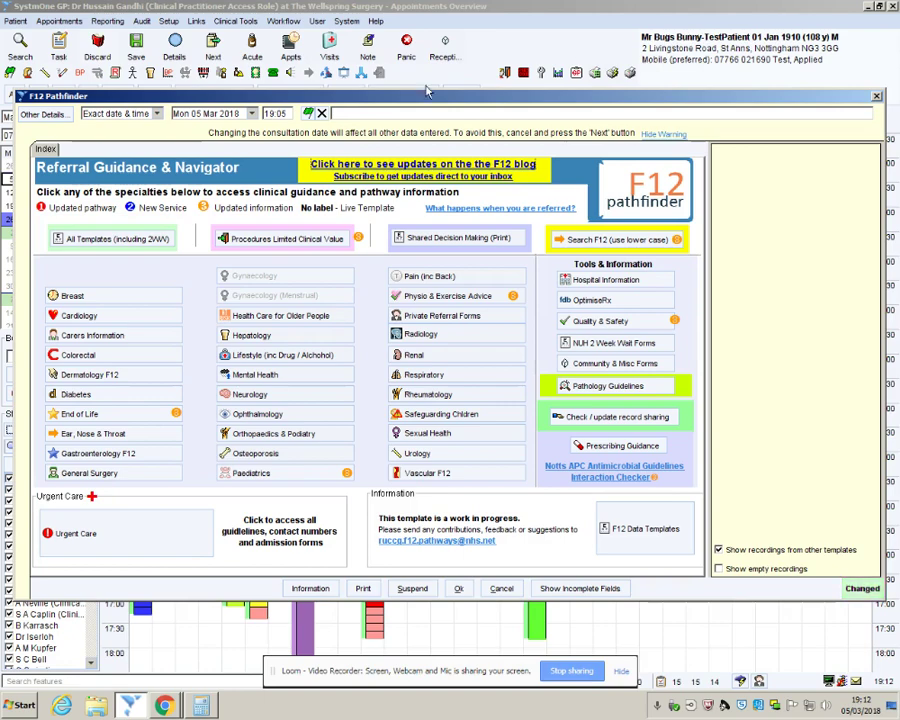
click(246, 377)
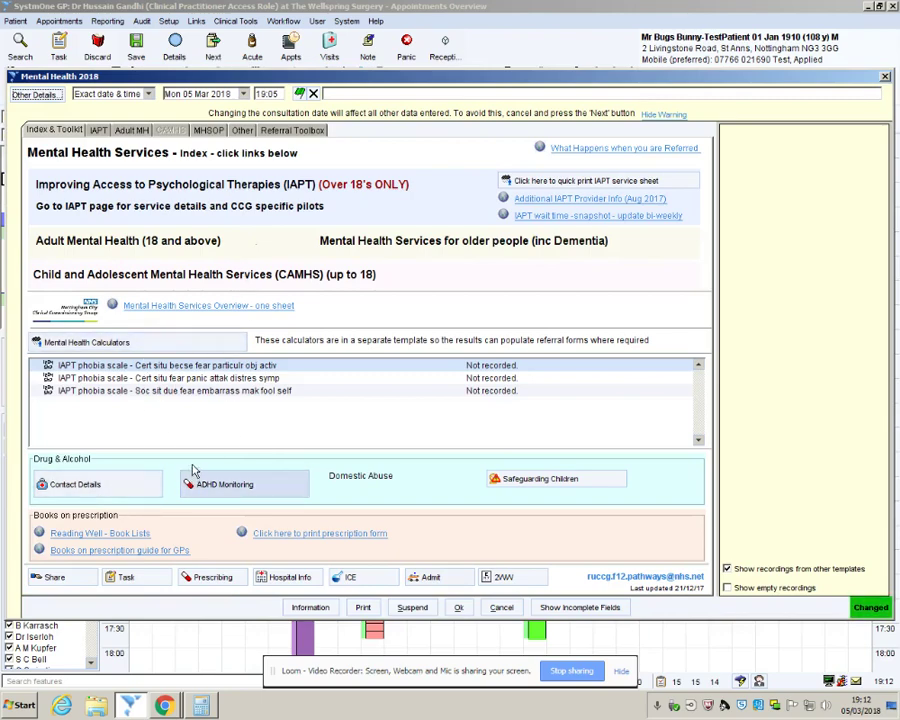
Review the IAPT and Adult MH pages of the Mental Health template, and cancel both open templates.
click(128, 203)
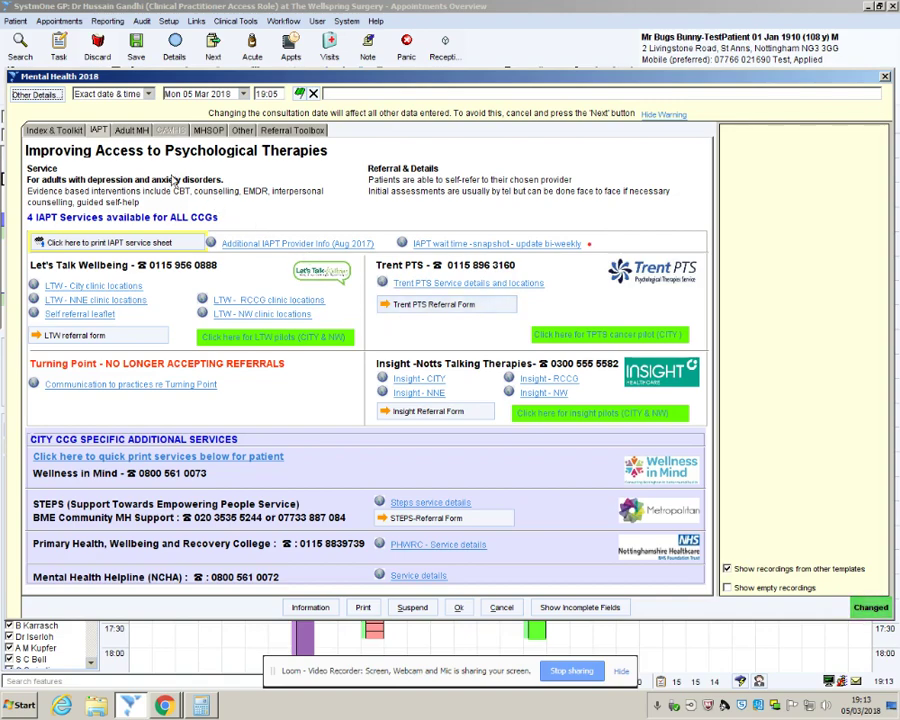
click(129, 131)
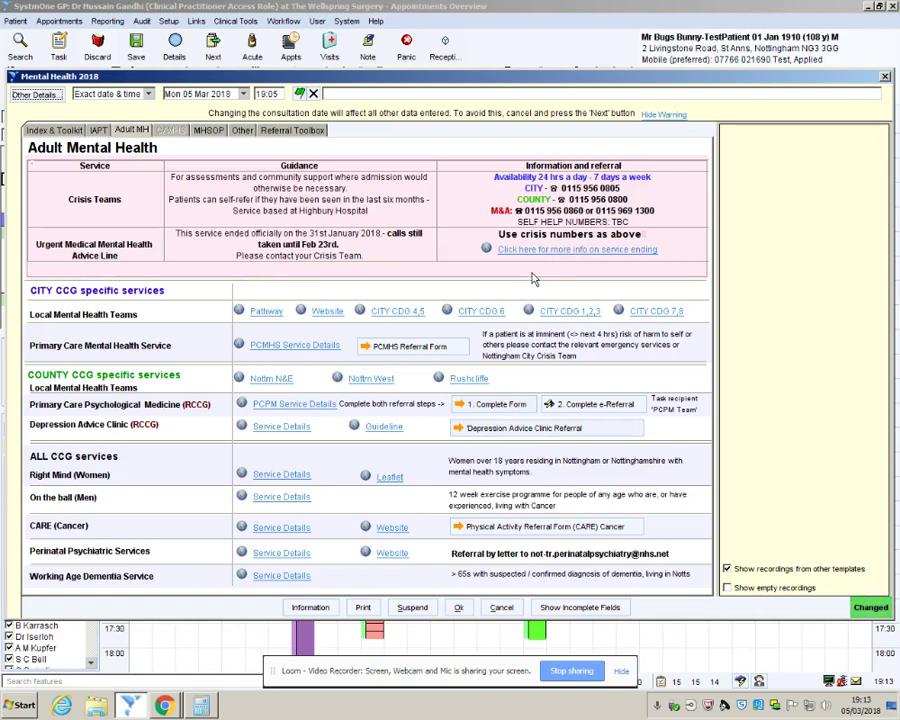
click(505, 607)
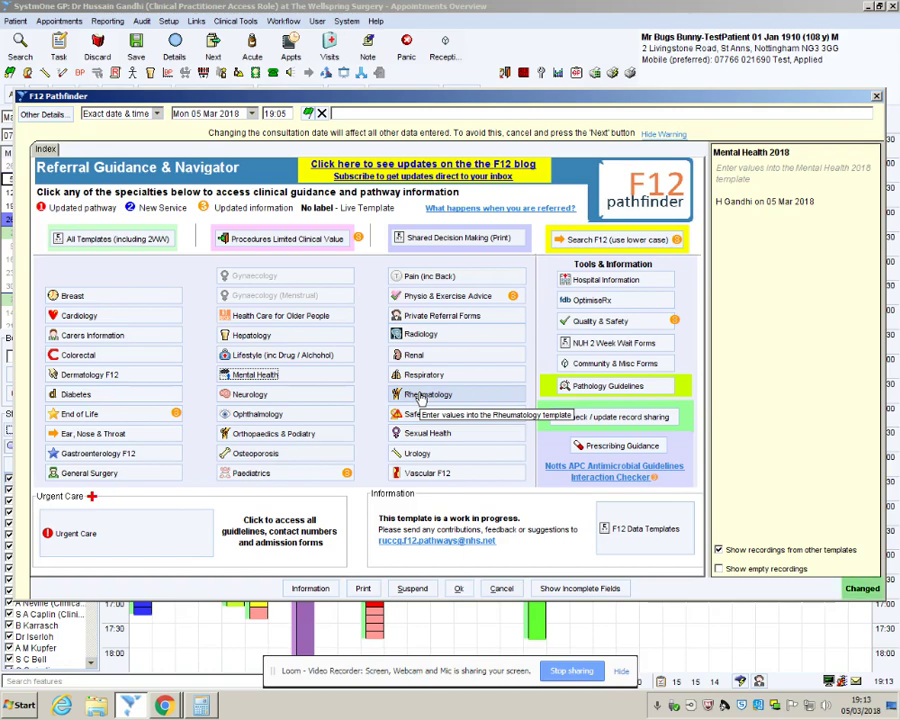
click(502, 589)
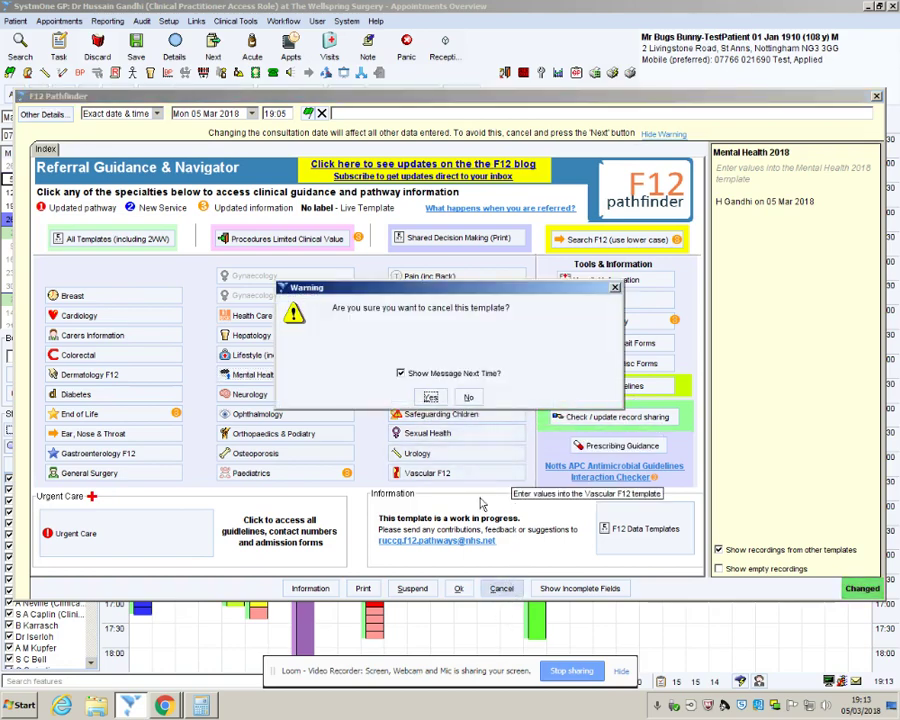
click(431, 398)
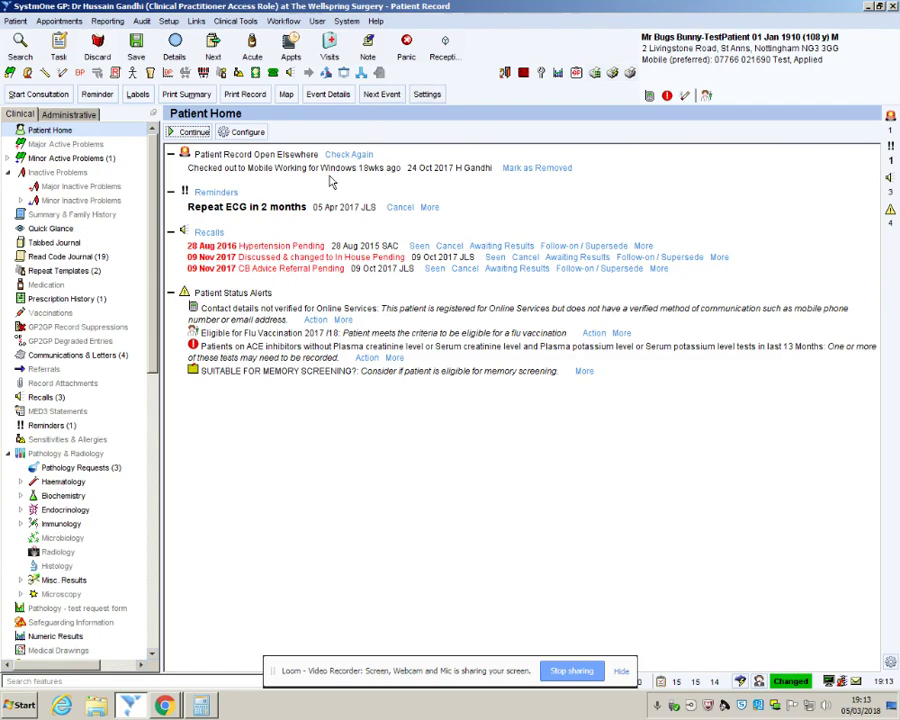
Start a consultation in the patient record and run the ECG request auto-consultation from the Test group.
click(40, 94)
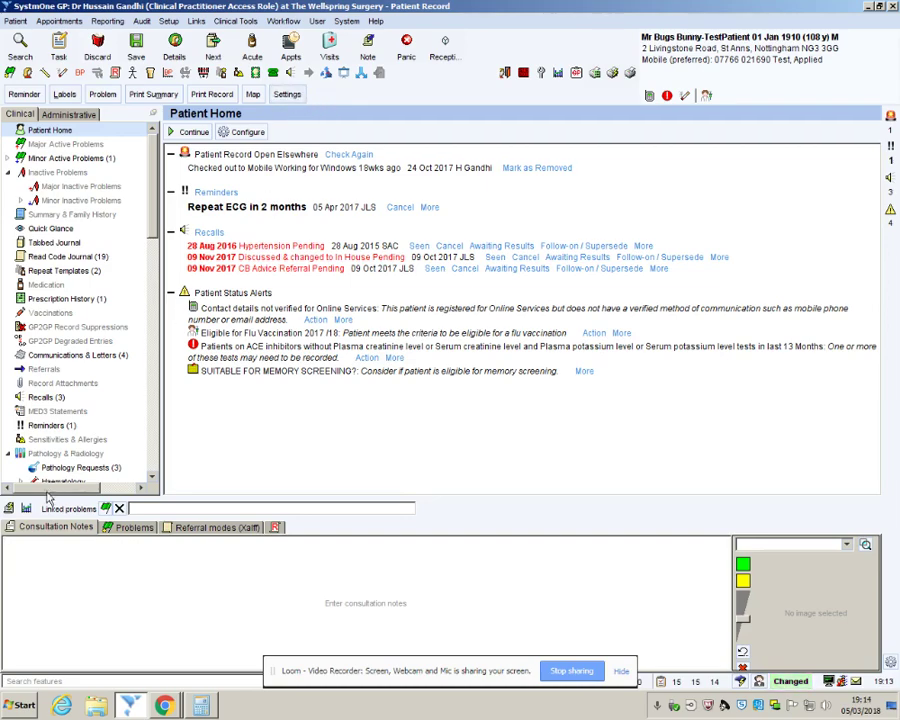
click(9, 508)
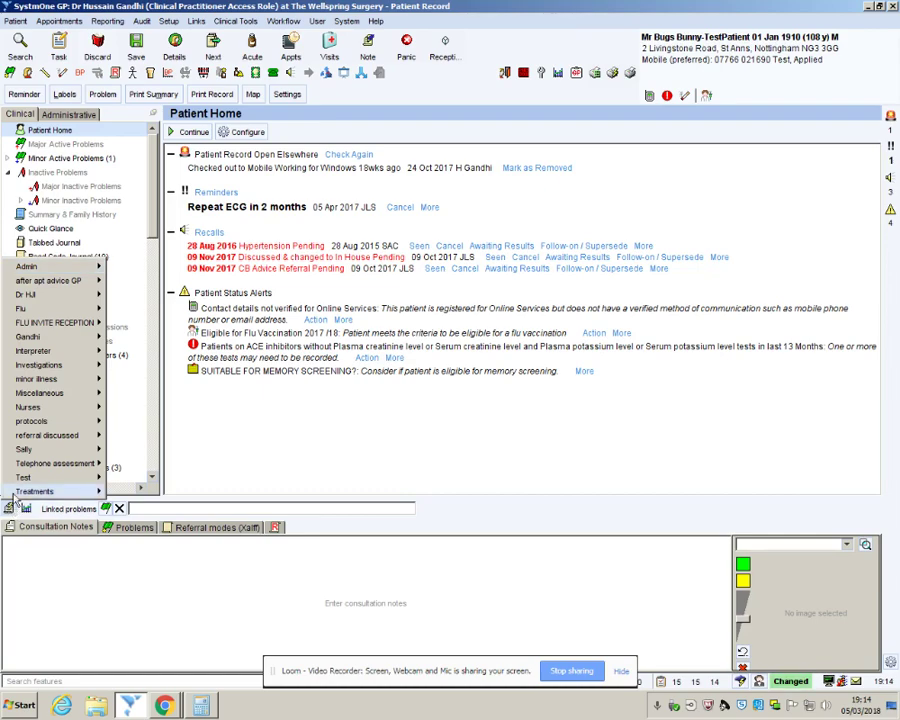
mouse_move(22, 479)
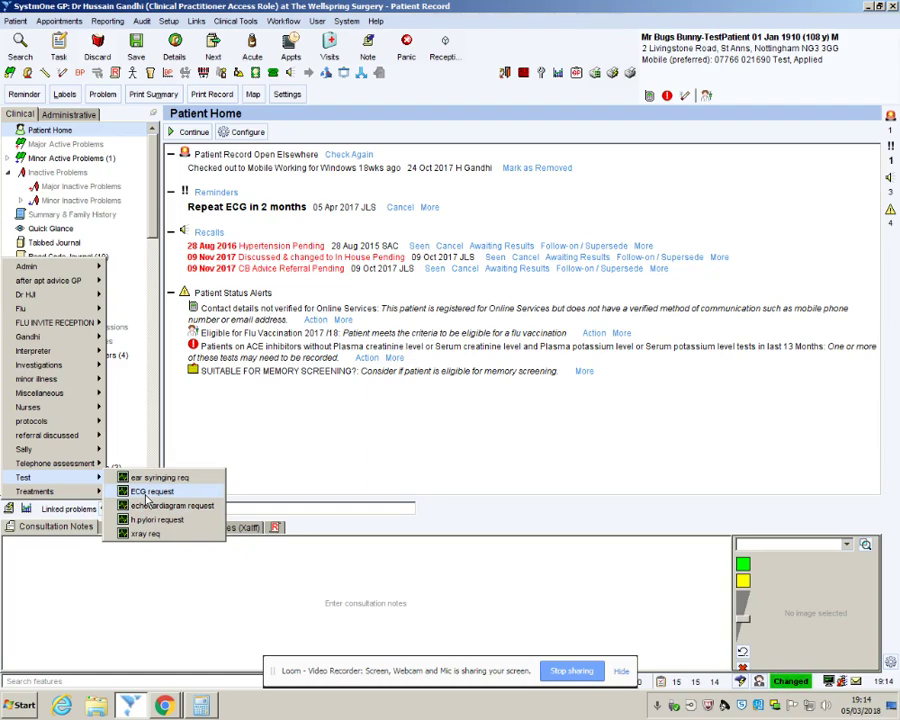
click(150, 492)
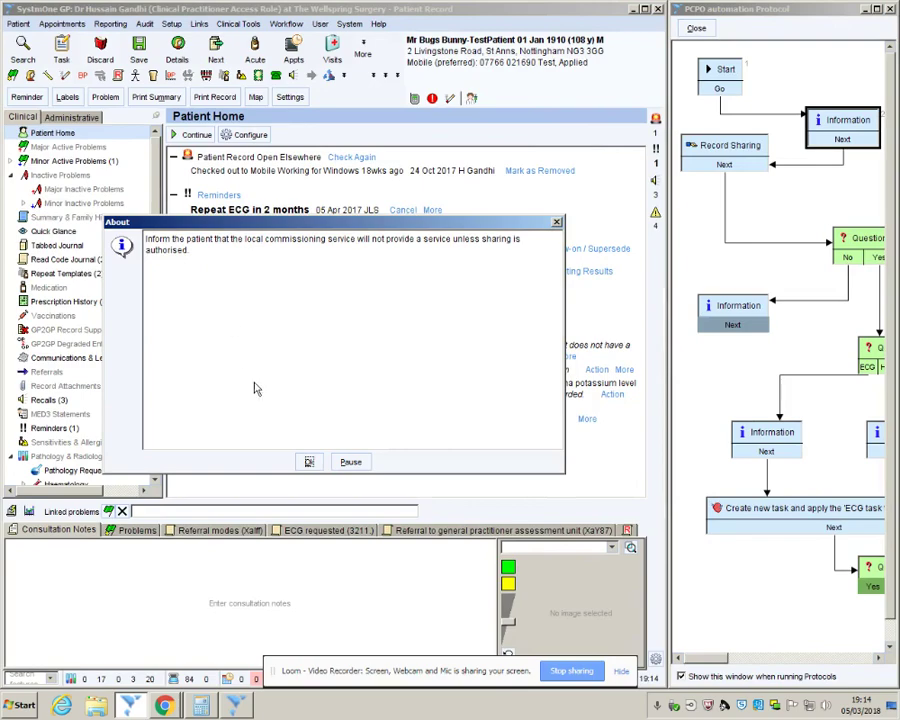
Acknowledge the sharing notice, accept the selected Sharing Out and Sharing In consents, and answer Yes to record sharing consent.
click(310, 463)
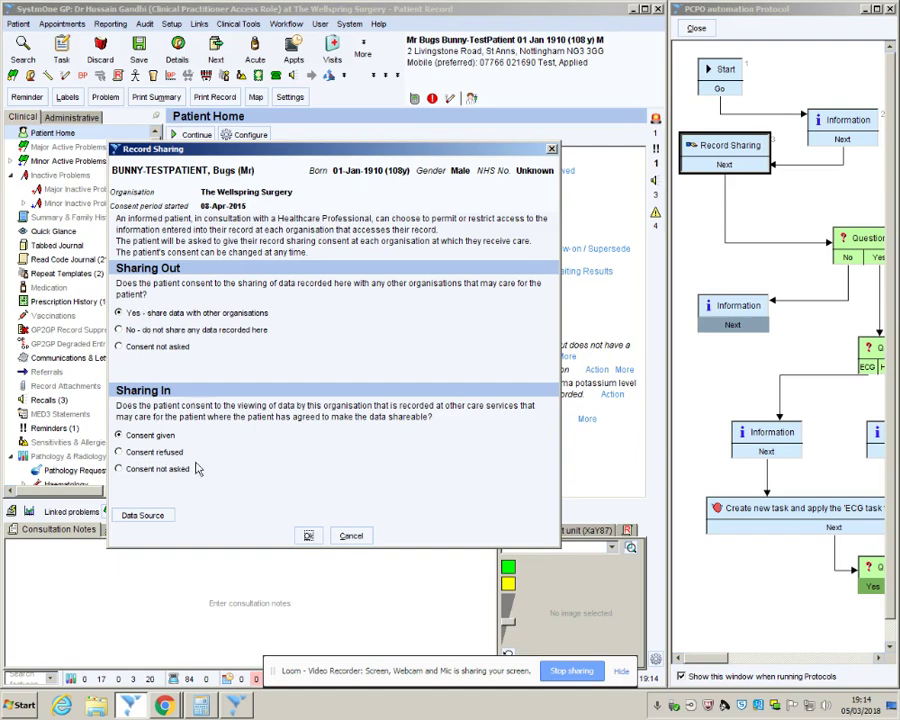
click(307, 537)
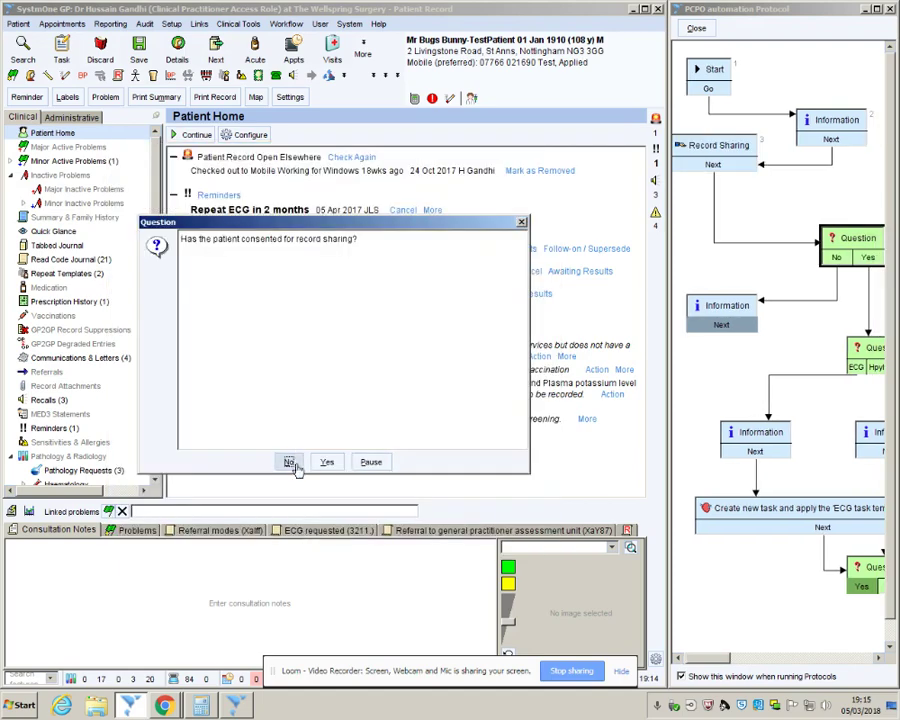
click(327, 463)
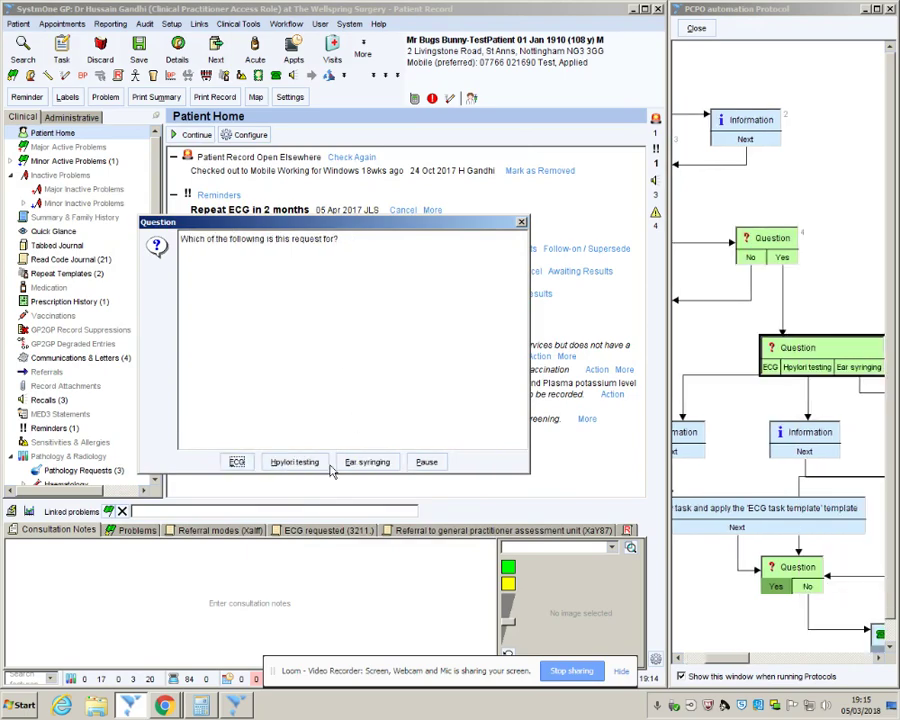
Choose ECG as the request type, acknowledge the non-urgent notice, and answer Yes to the patient contact details question.
click(238, 463)
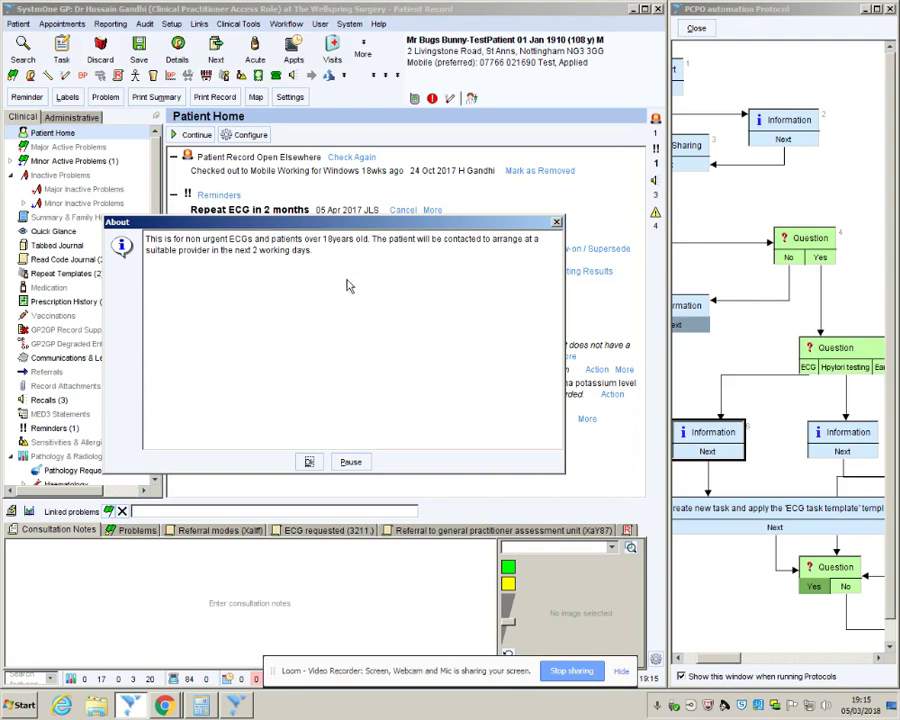
click(309, 461)
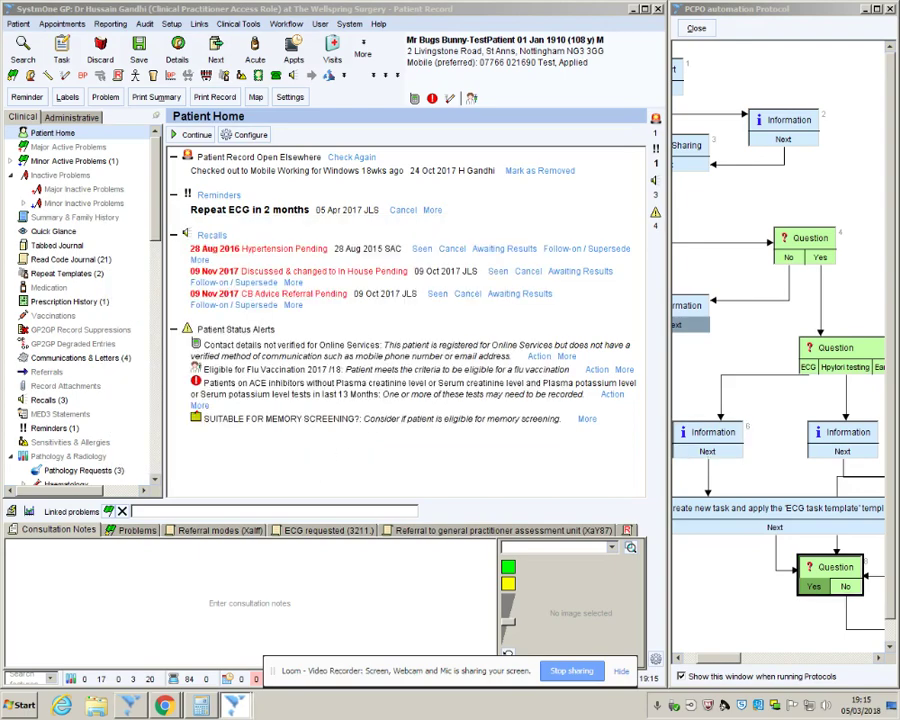
drag(405, 212, 315, 200)
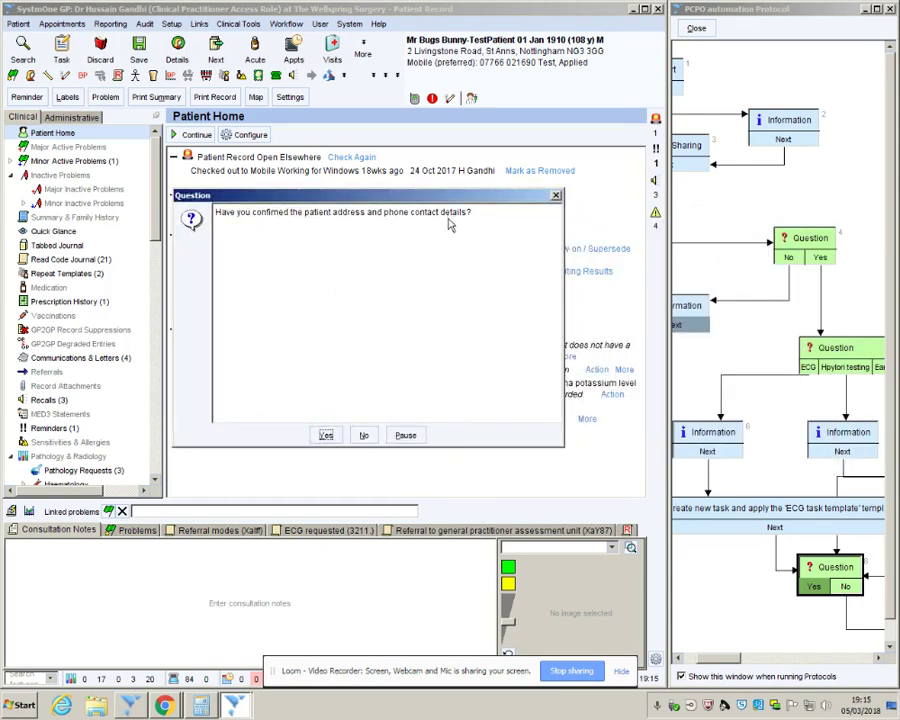
click(331, 435)
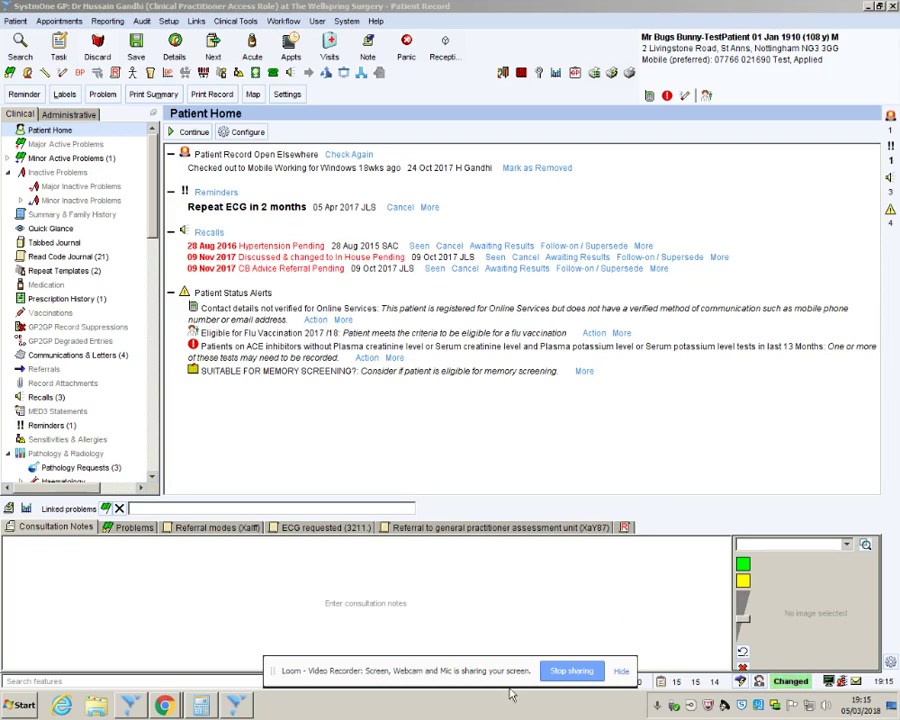
Bring up the prefilled ECG booking task for review and cancel it without sending.
click(239, 709)
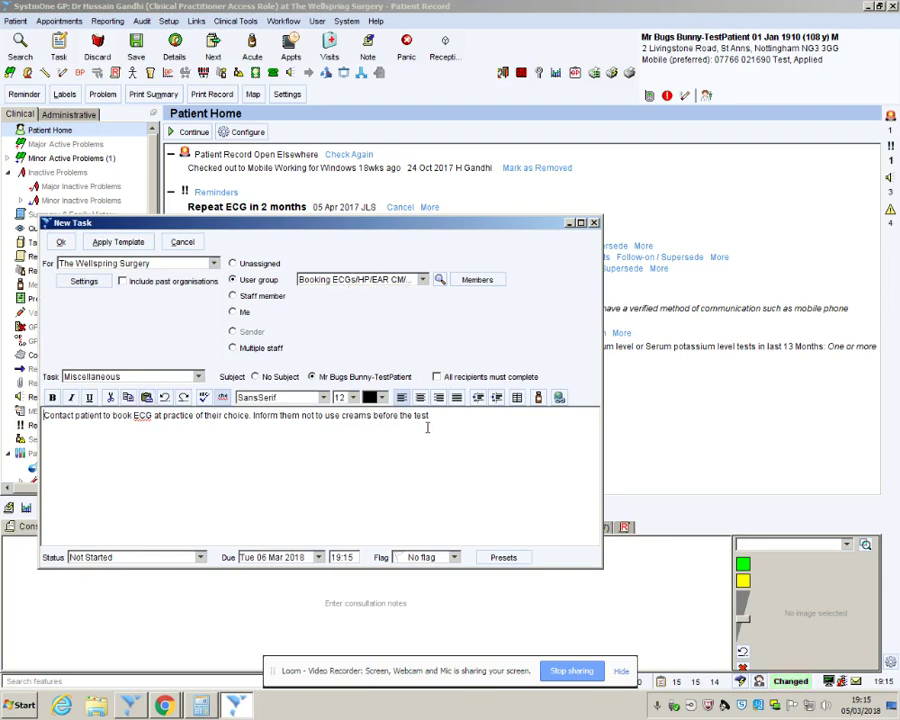
click(182, 242)
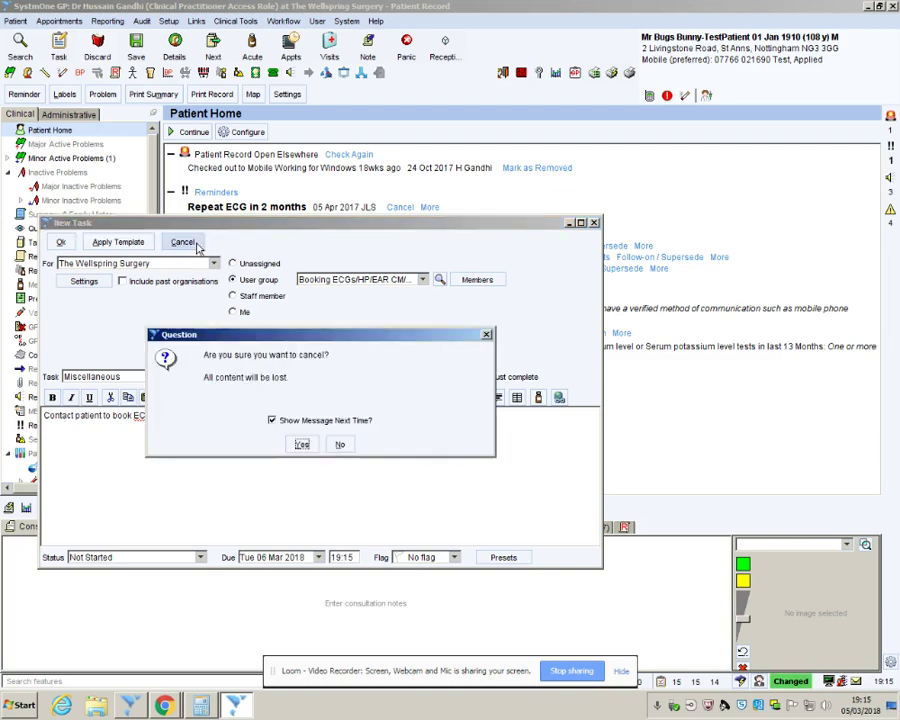
click(302, 445)
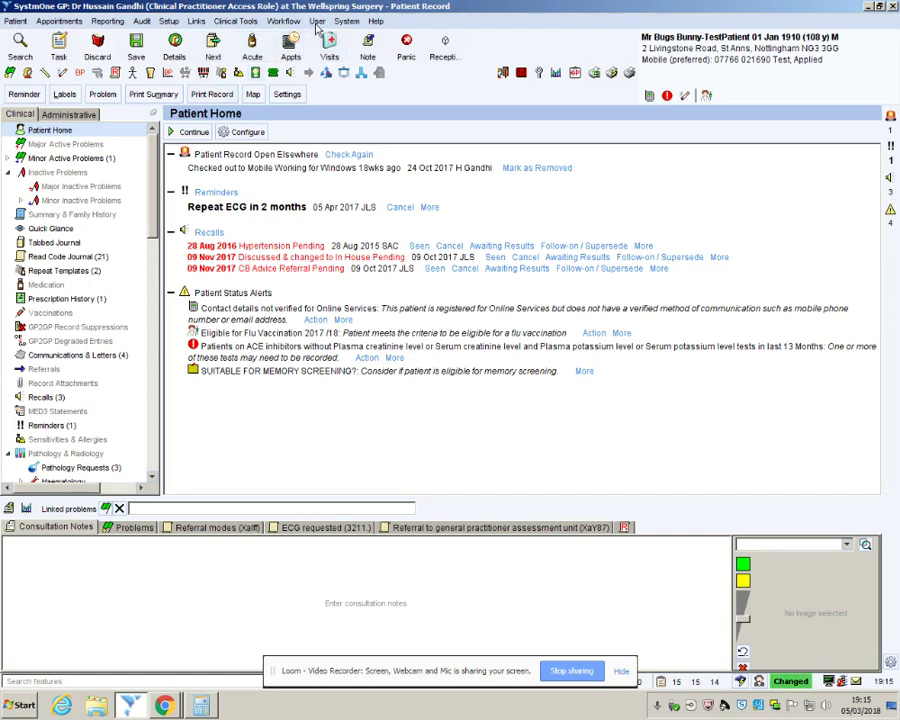
Examine the list of logged-on users in Messaging, select the clinician located in room 7, and close the list.
click(316, 22)
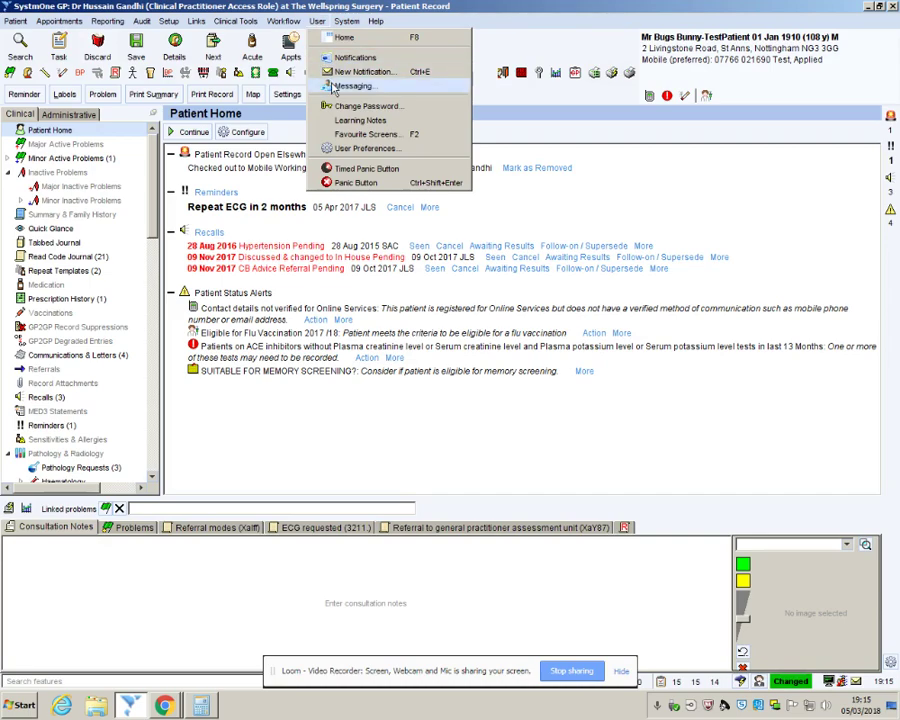
click(338, 88)
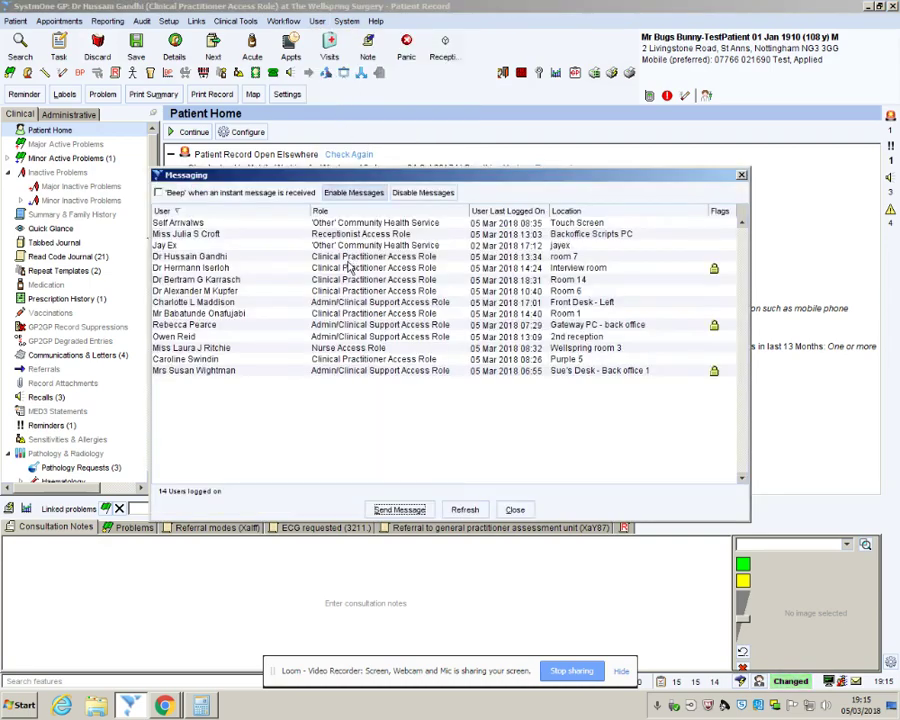
click(218, 258)
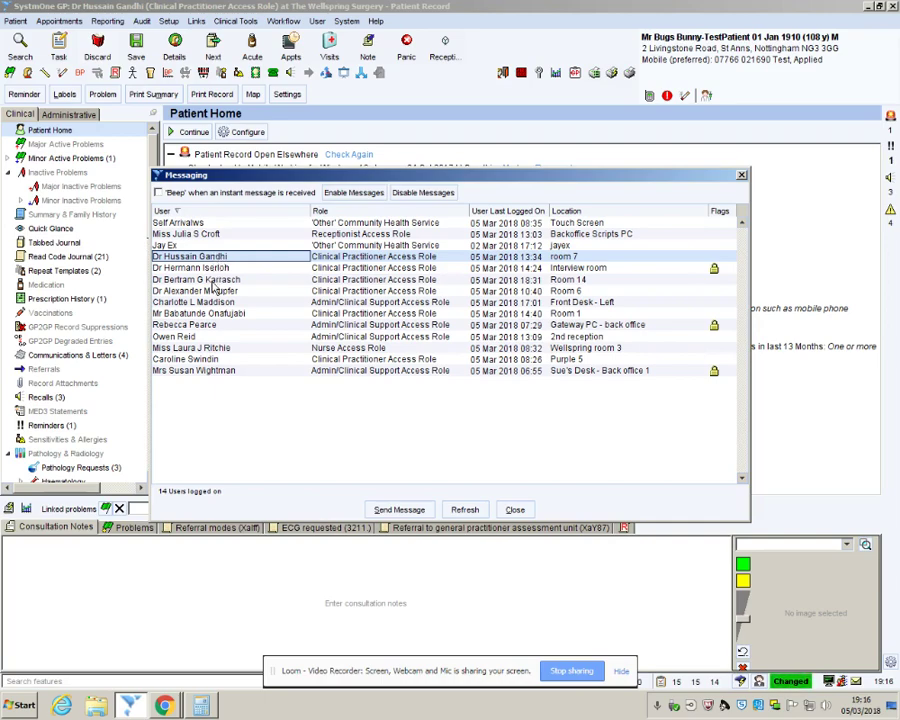
click(515, 510)
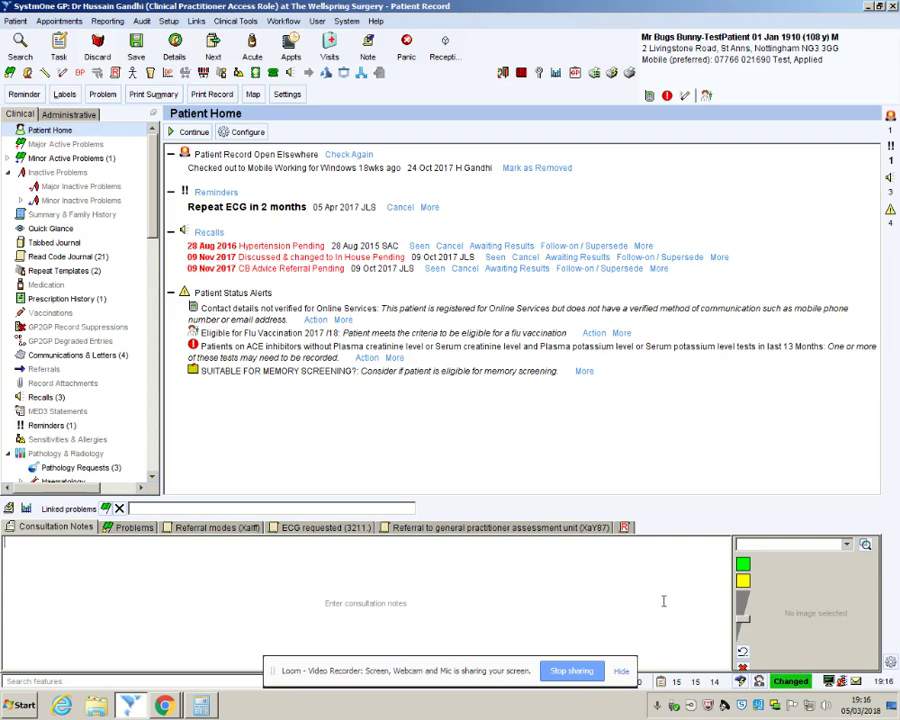
Open the Visits screen to view the surgery's visit lists.
click(331, 45)
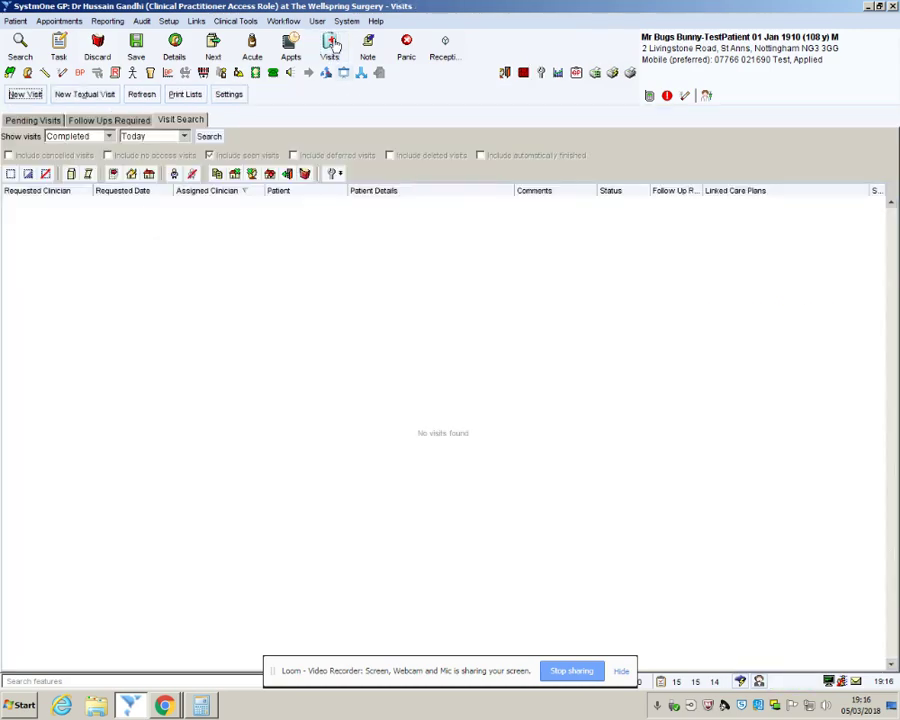